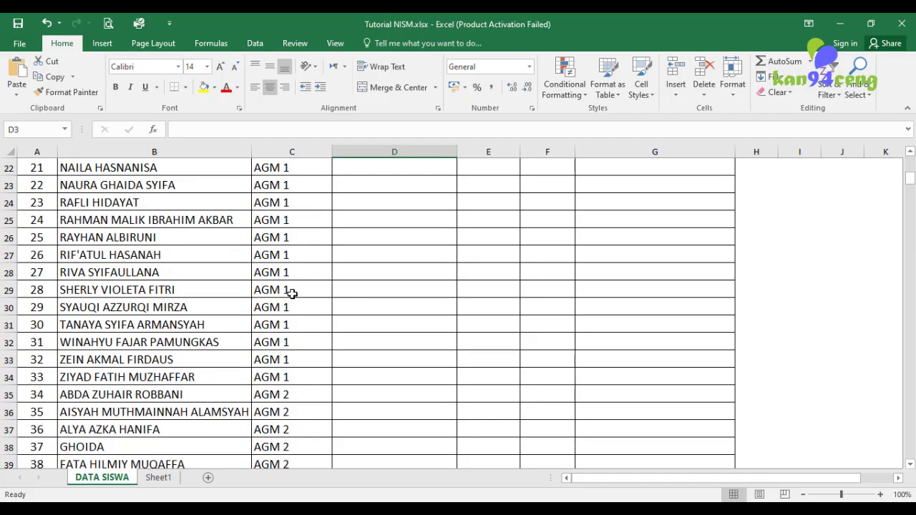
- Look through the student list on the DATA SISWA sheet to check how the rows are grouped by class
scroll(299, 391, "down", 7)
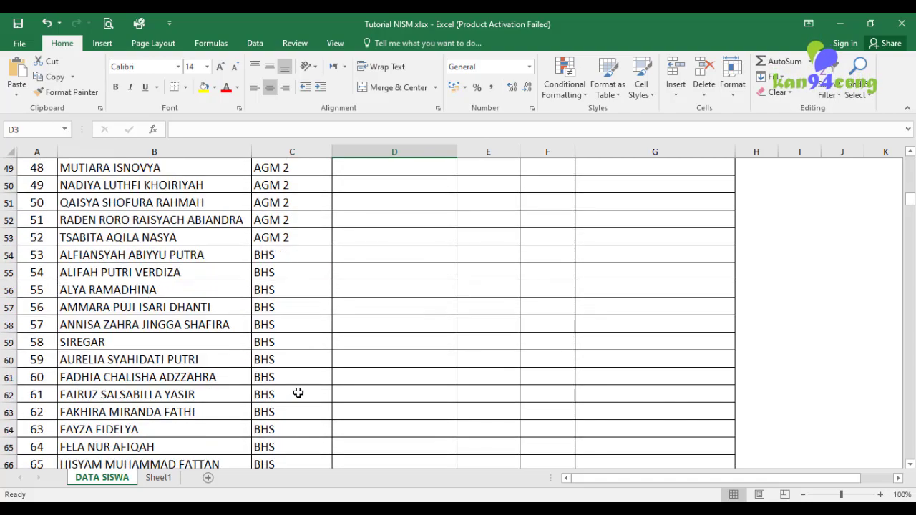
scroll(297, 392, "down", 16)
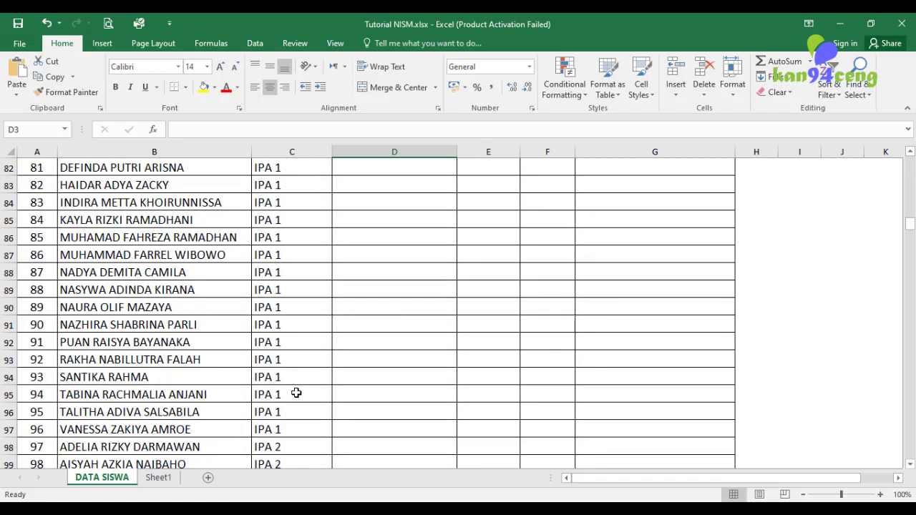
scroll(296, 392, "down", 4)
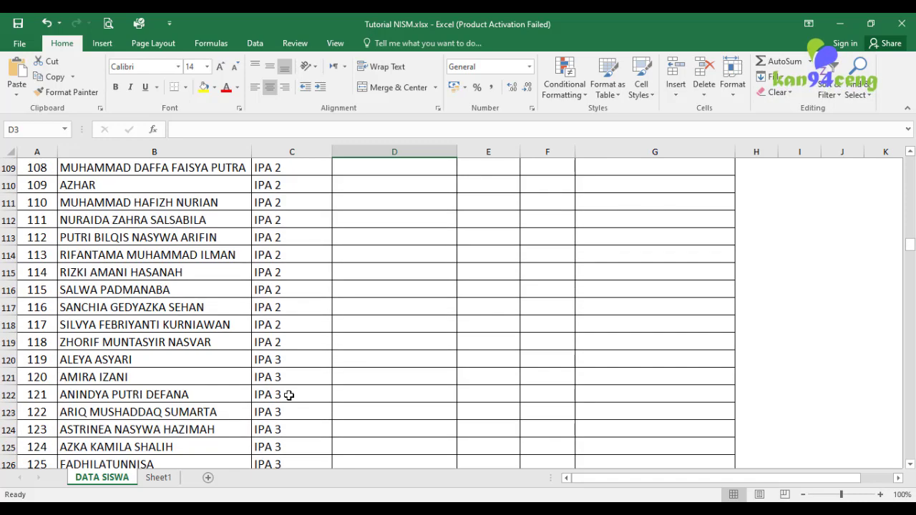
scroll(290, 392, "up", 5)
scroll(288, 392, "up", 20)
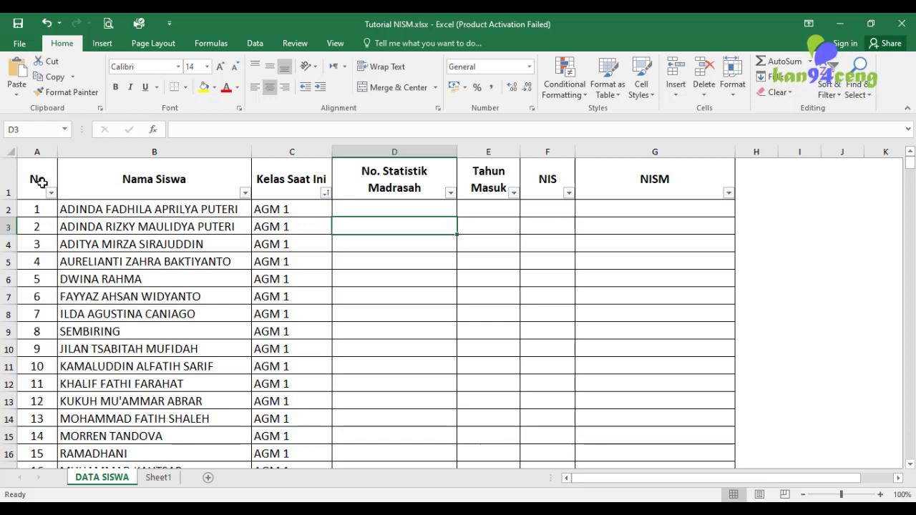
- Remove the existing filter and apply a new one to the header row A1:G1 of the DATA SISWA sheet
left_click(254, 44)
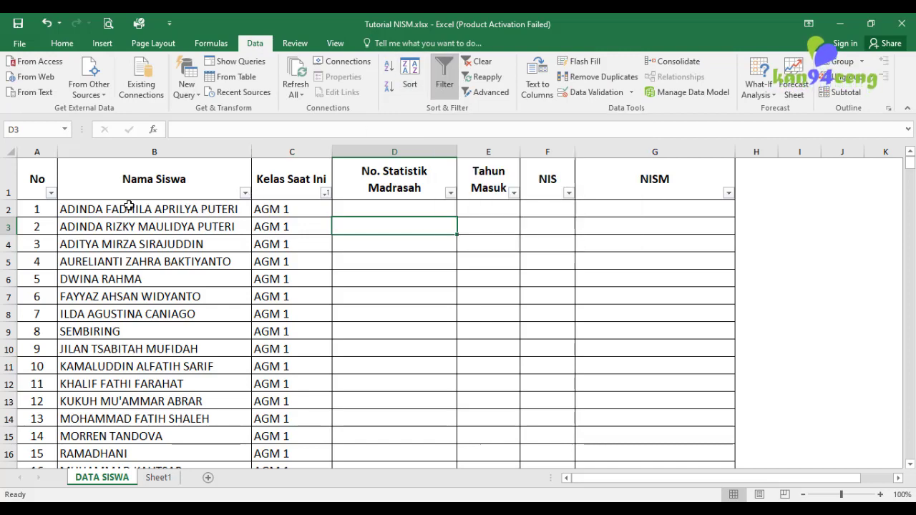
left_click_drag(41, 172, 619, 186)
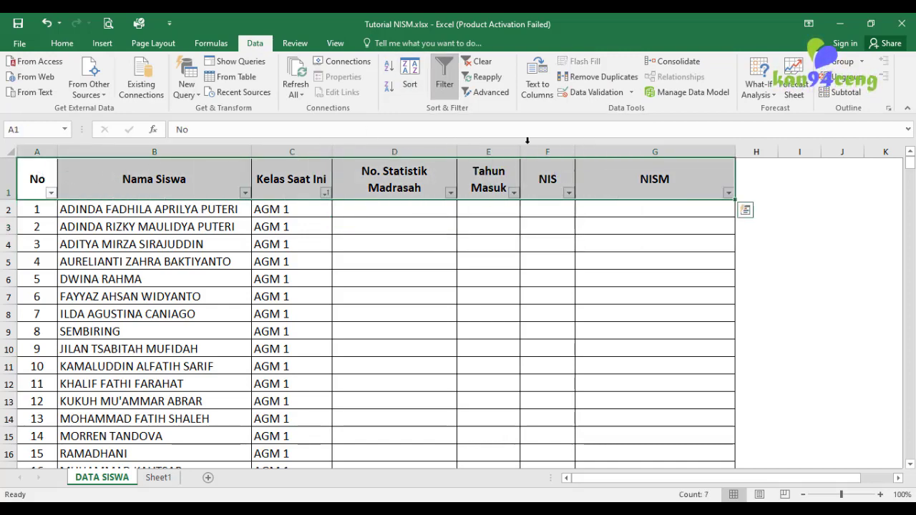
left_click(446, 84)
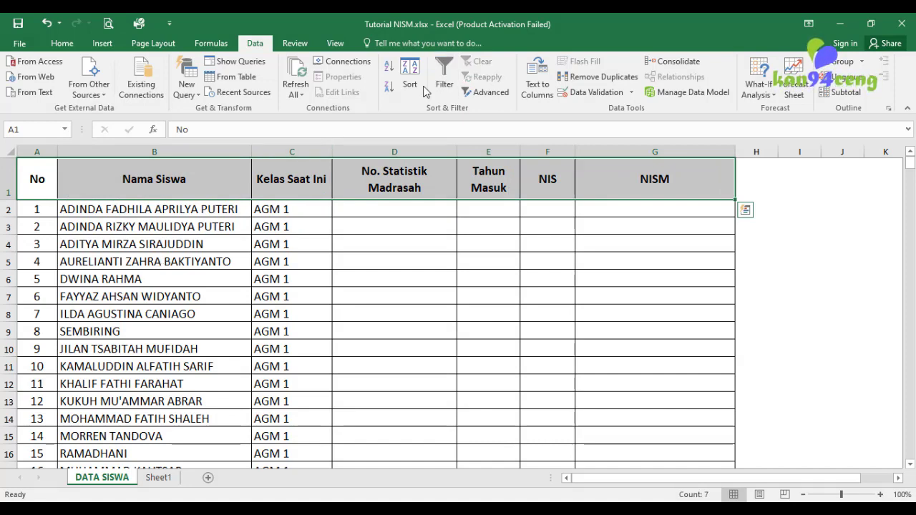
left_click(444, 78)
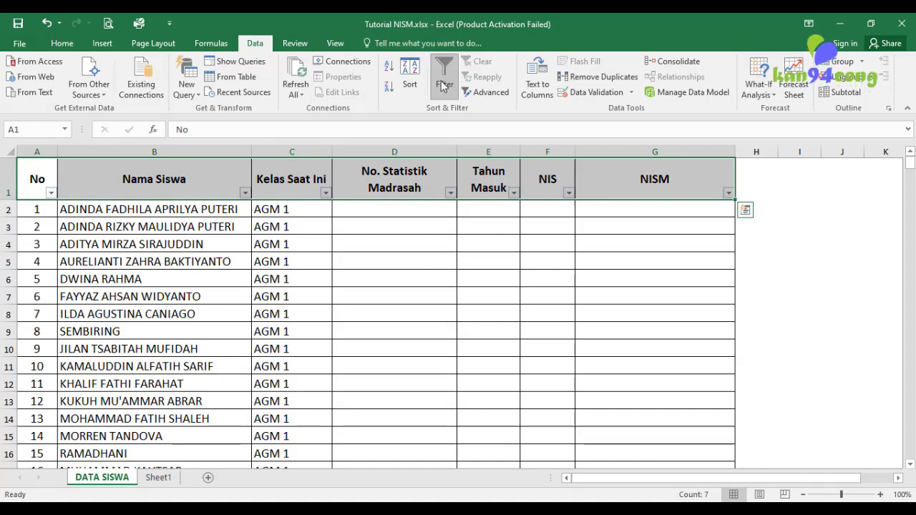
left_click(236, 247)
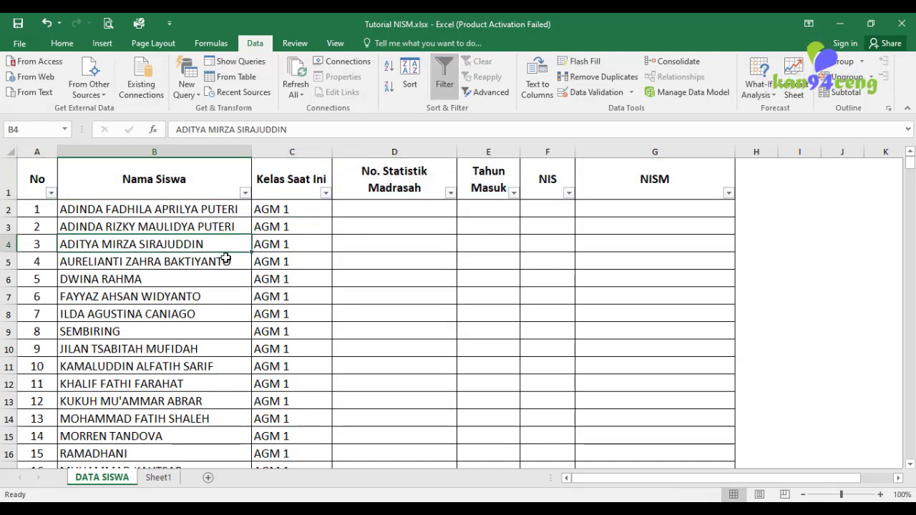
- Sort the student list by Nama Siswa from A to Z and check the resulting order
left_click(246, 193)
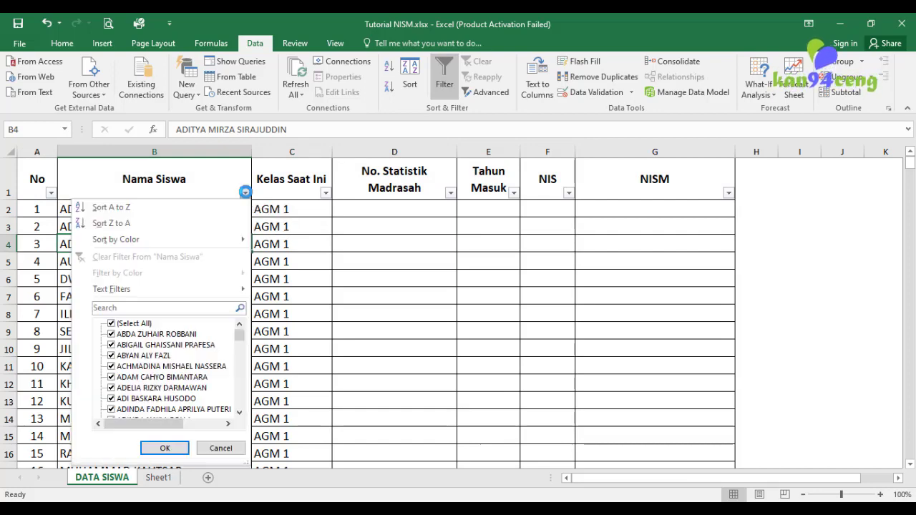
left_click(164, 212)
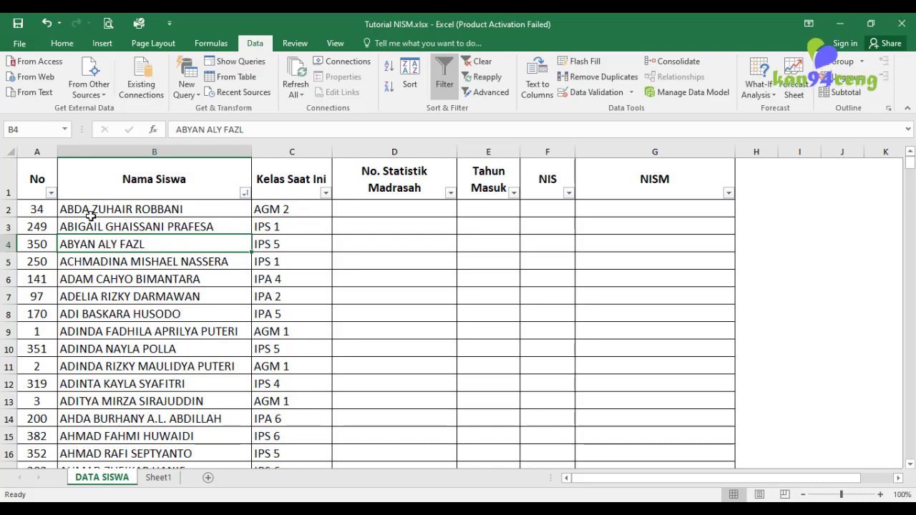
scroll(140, 386, "down", 13)
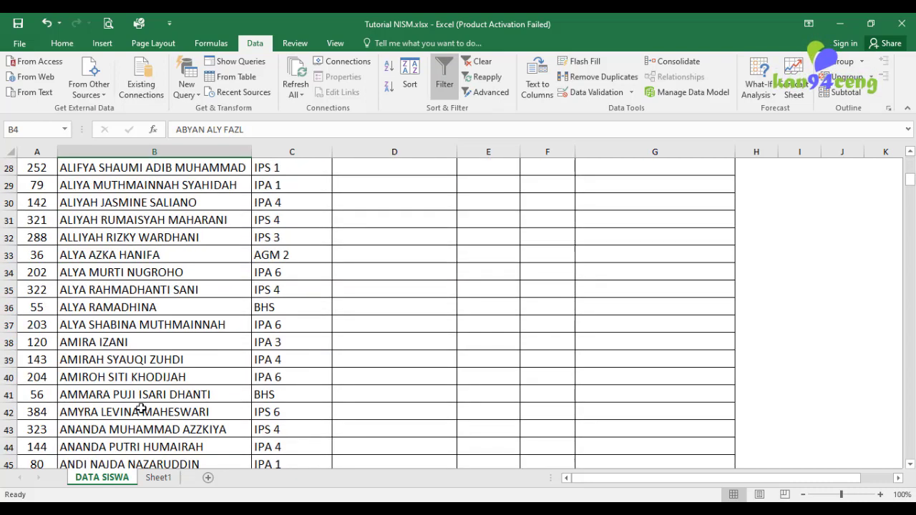
scroll(140, 410, "up", 13)
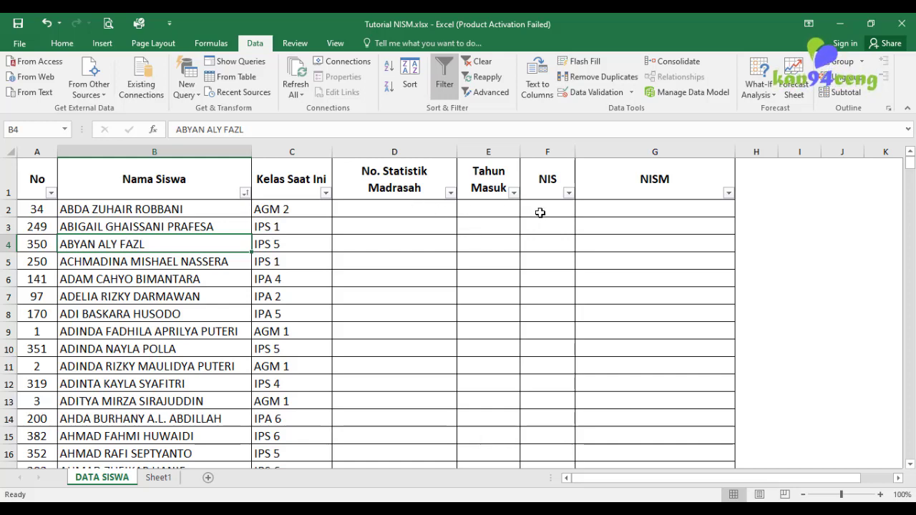
- Copy the number block B3:D4 from Sheet1 and paste it as values only at cell D2 of the DATA SISWA sheet
left_click(162, 480)
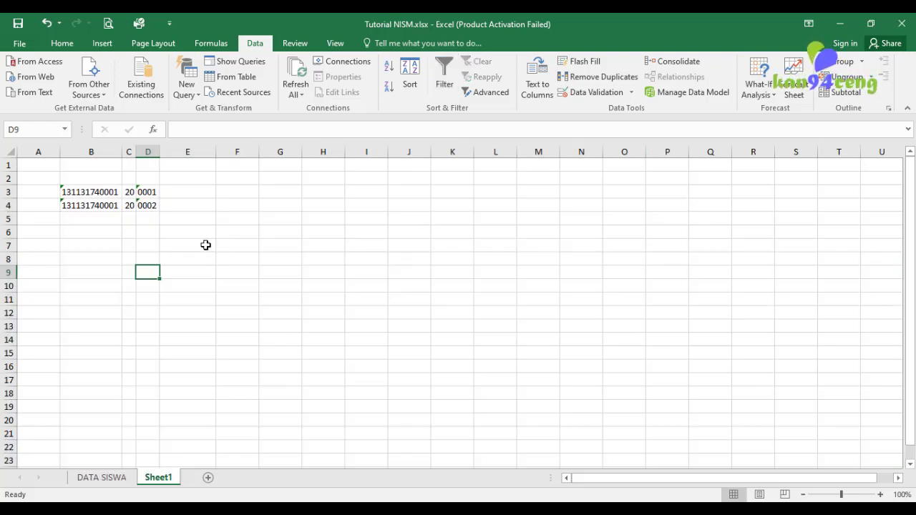
left_click(96, 197)
left_click_drag(97, 200, 147, 207)
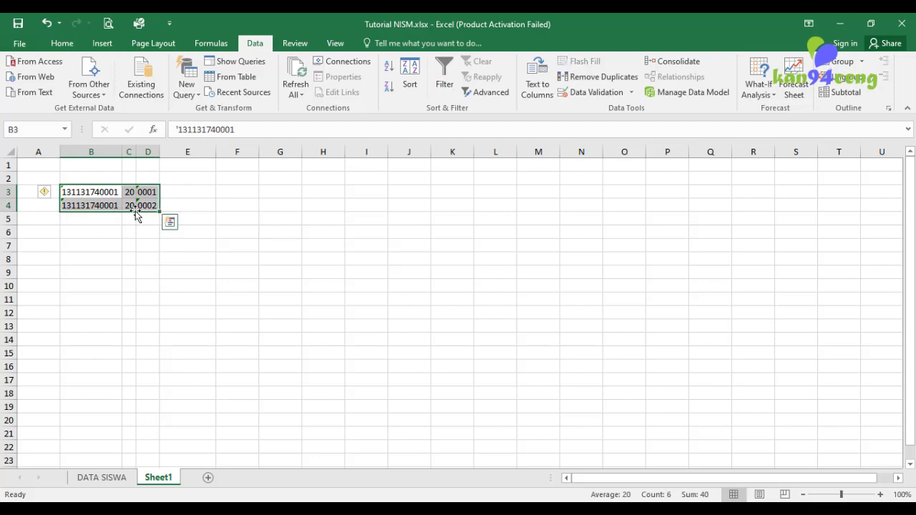
key("ctrl+c")
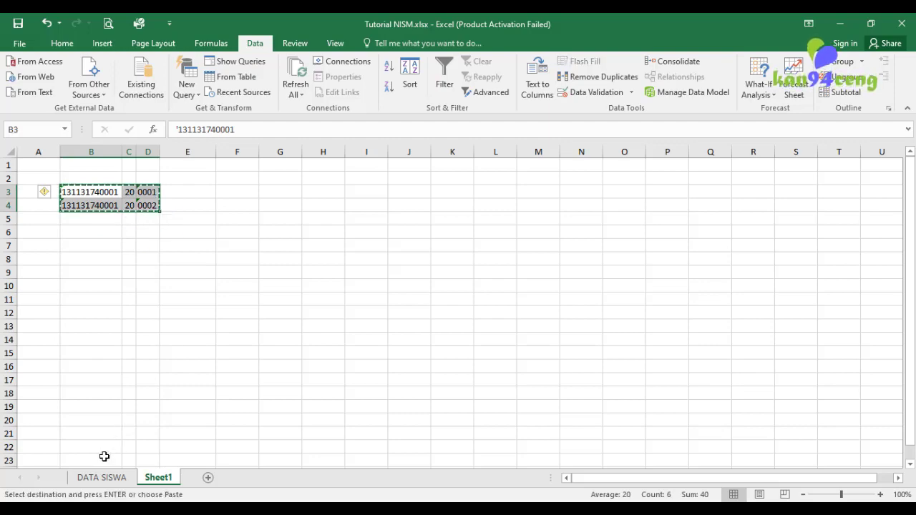
left_click(101, 477)
left_click(344, 211)
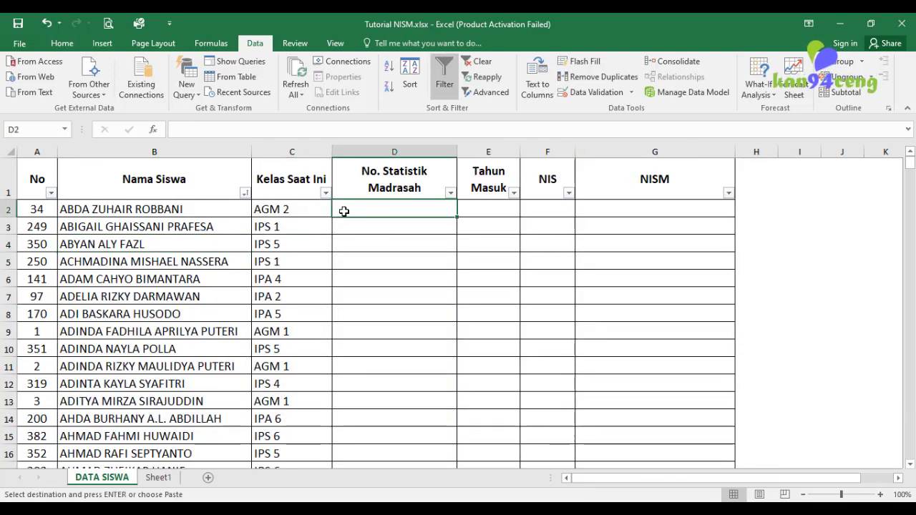
left_click(61, 43)
left_click(20, 96)
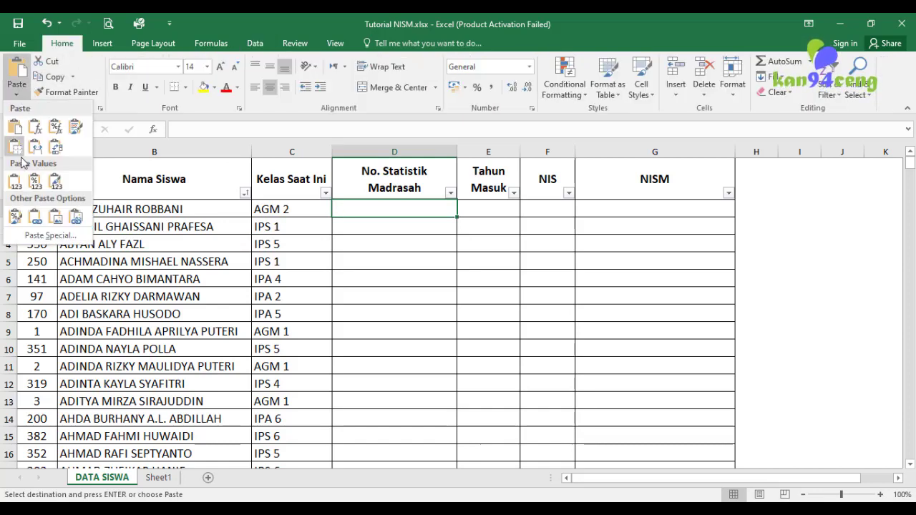
left_click(15, 181)
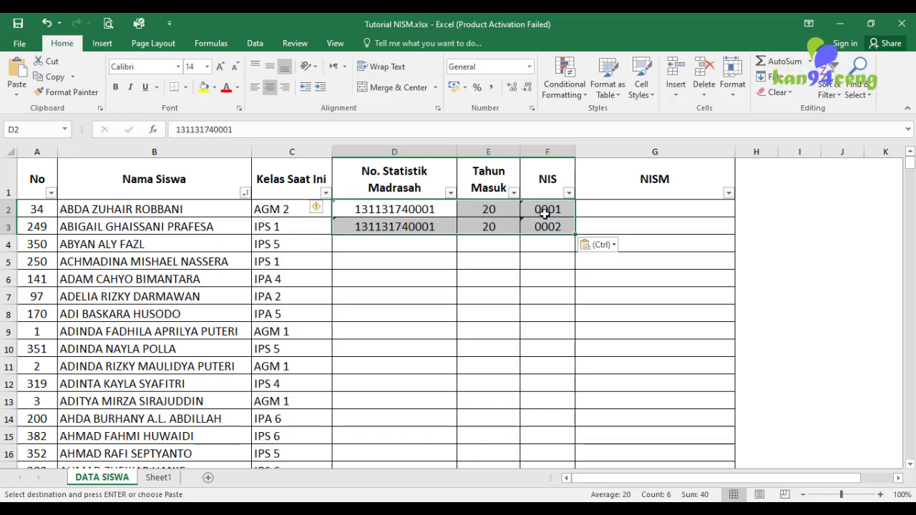
- Enter the formula =D2&E2&F2 in cell G2 to join the statistic number, entry year and NIS into the NISM
left_click(620, 208)
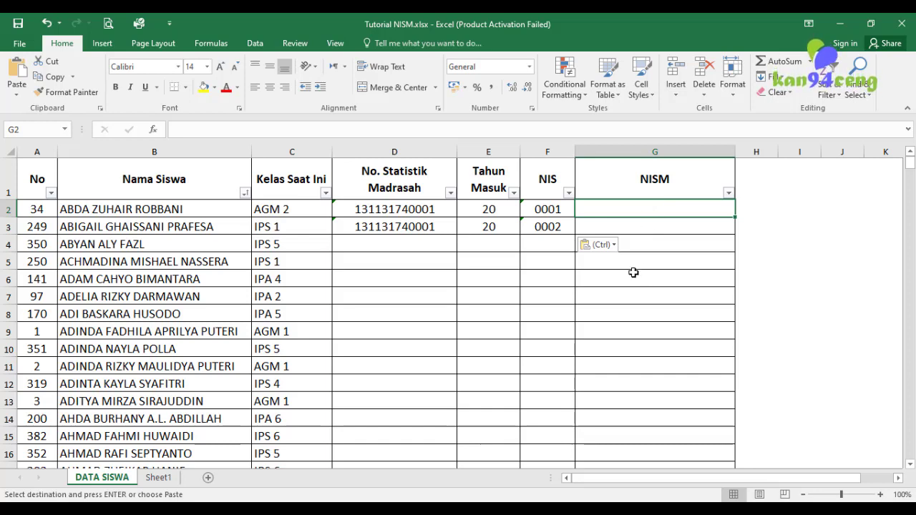
type("=")
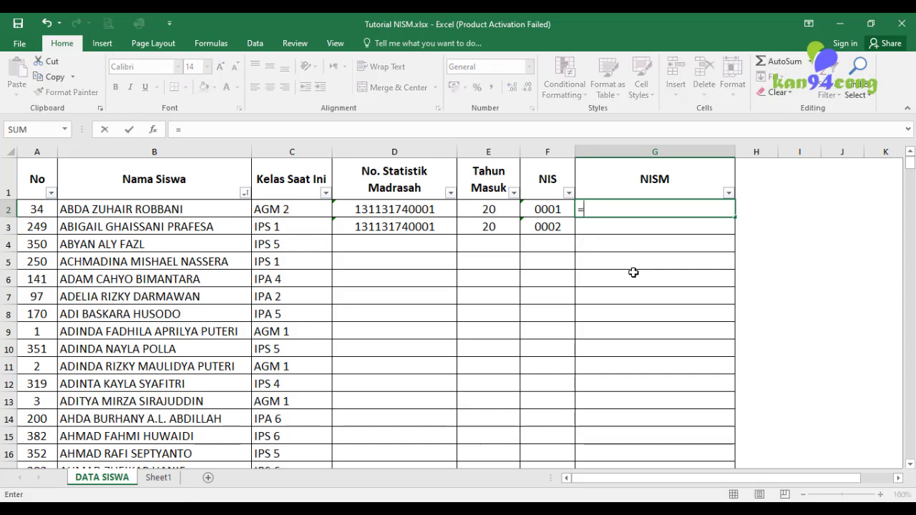
left_click(419, 209)
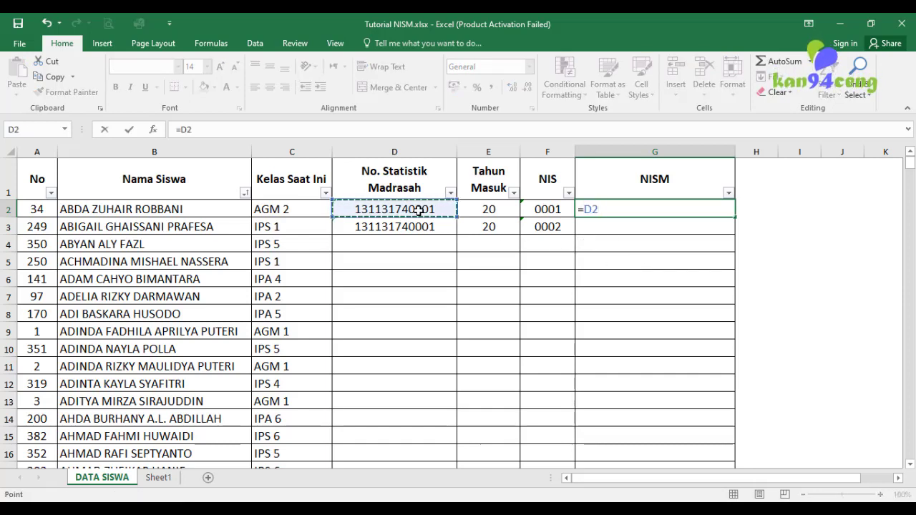
type("&")
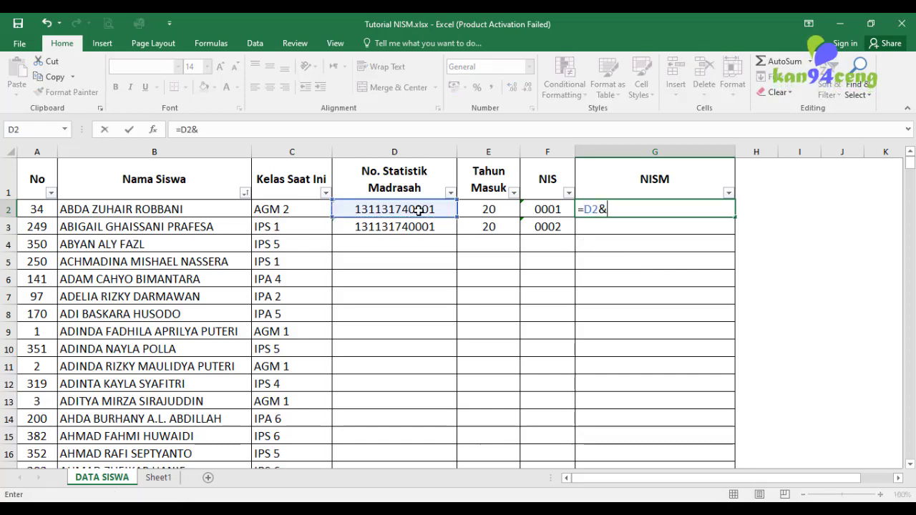
left_click(474, 209)
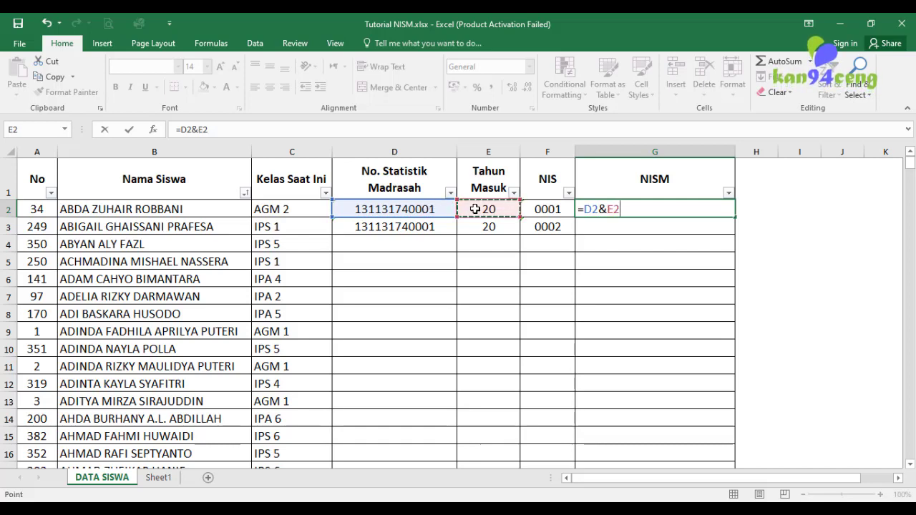
type("&")
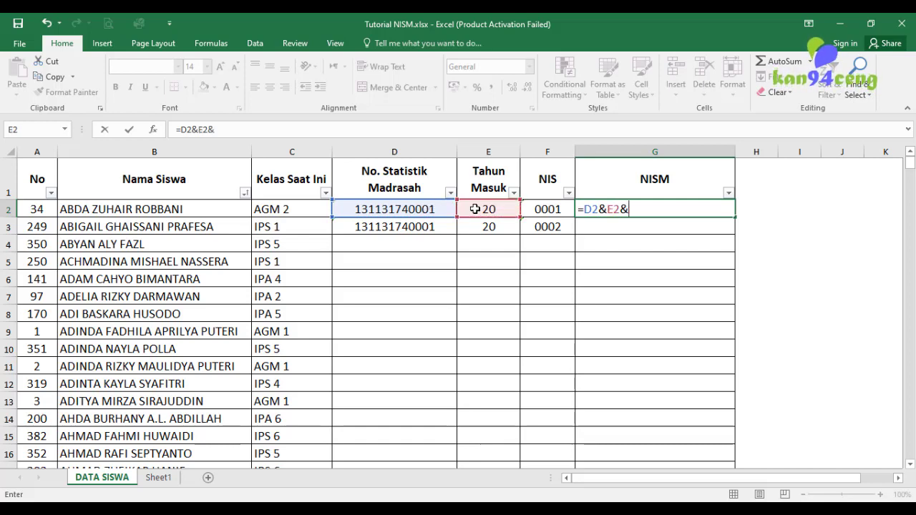
left_click(542, 209)
key("Return")
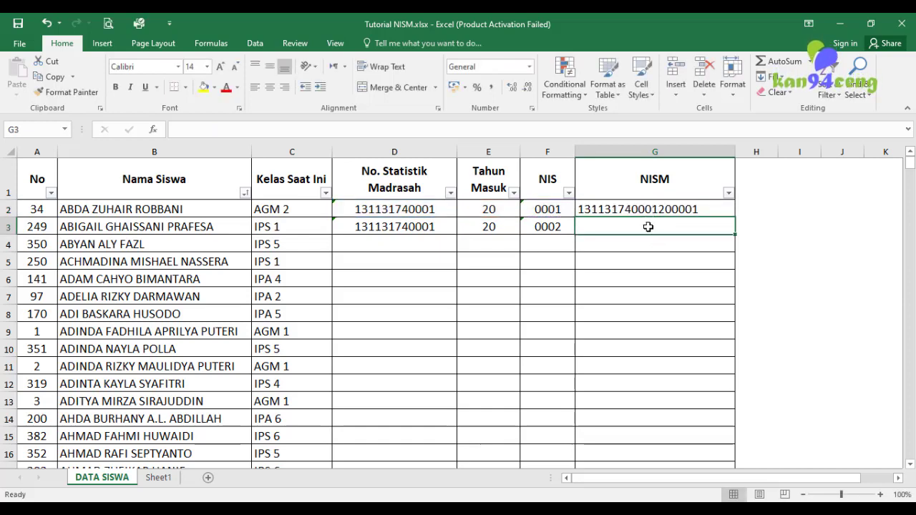
- Copy the NISM formula to G3, and fill D2:G3 down to the last student row
left_click(663, 209)
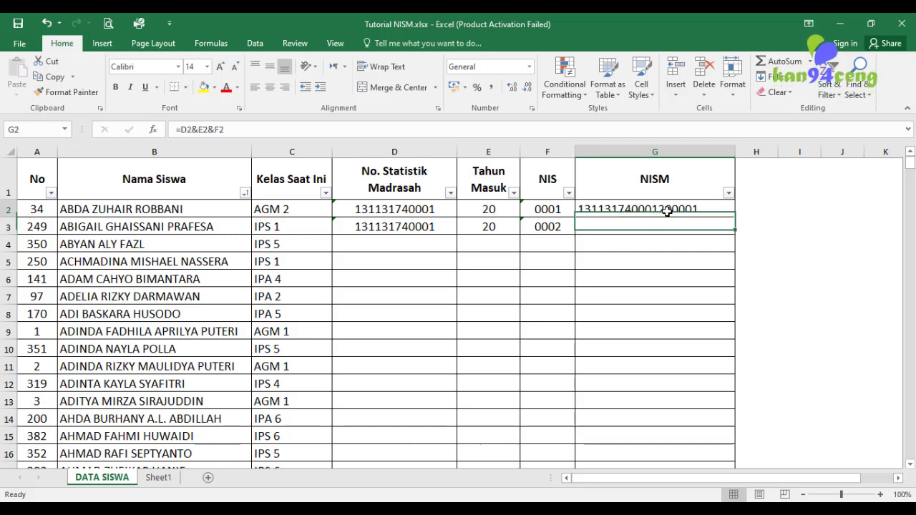
left_click_drag(737, 218, 737, 235)
left_click(697, 270)
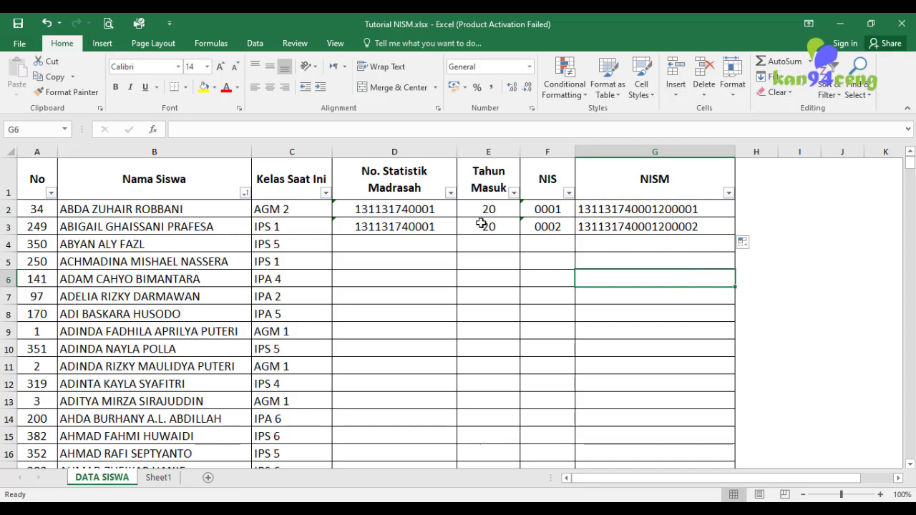
left_click_drag(408, 206, 679, 233)
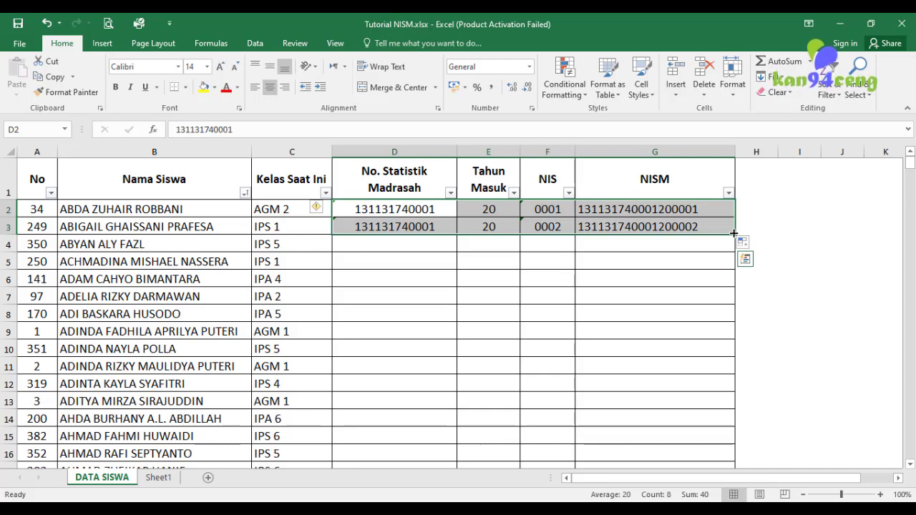
double_click(732, 234)
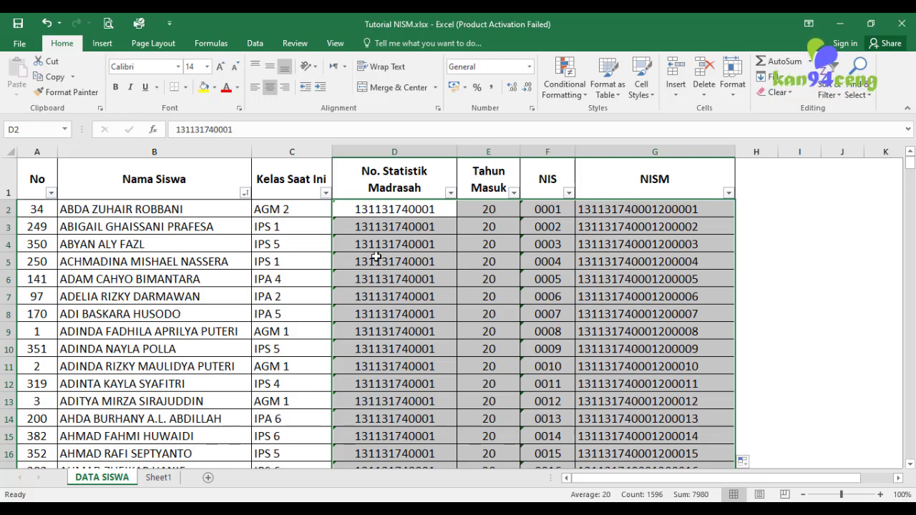
- Sort the student list by Kelas Saat Ini from A to Z
left_click(326, 195)
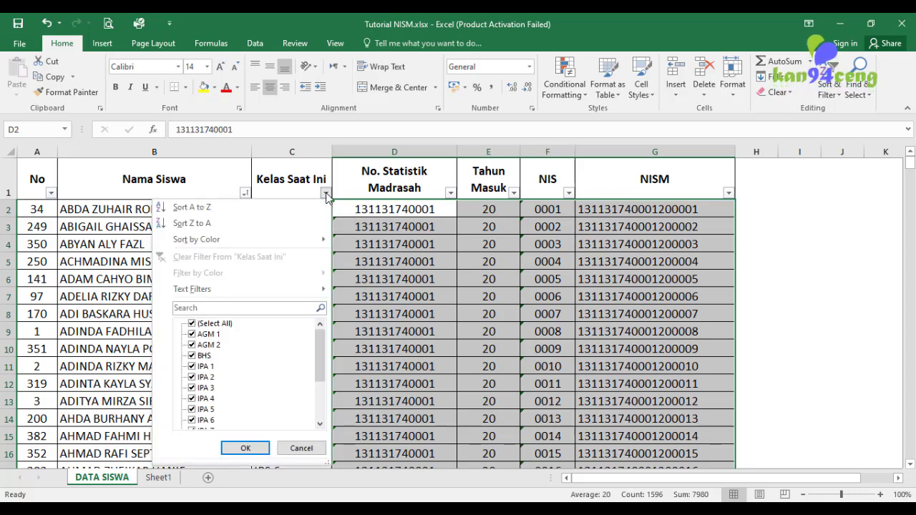
left_click(236, 207)
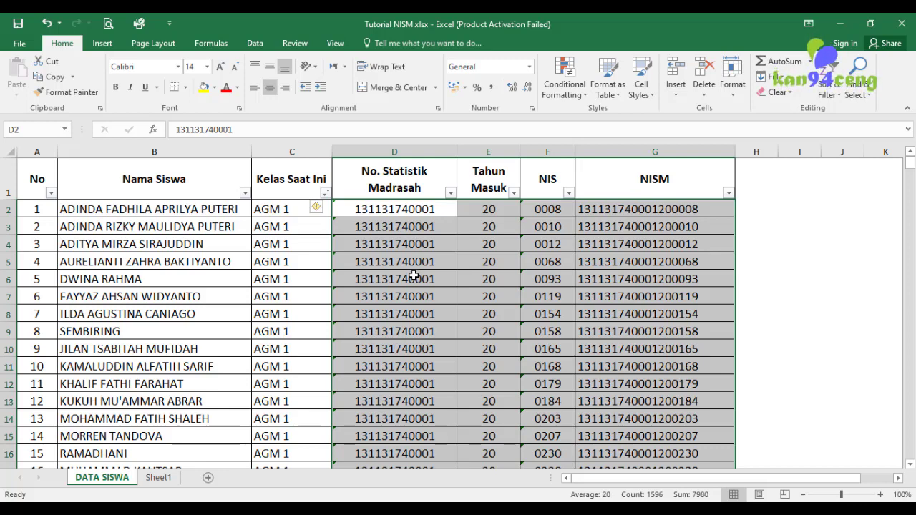
- Switch to the presentation and advance through its NISM example slides
left_click(839, 23)
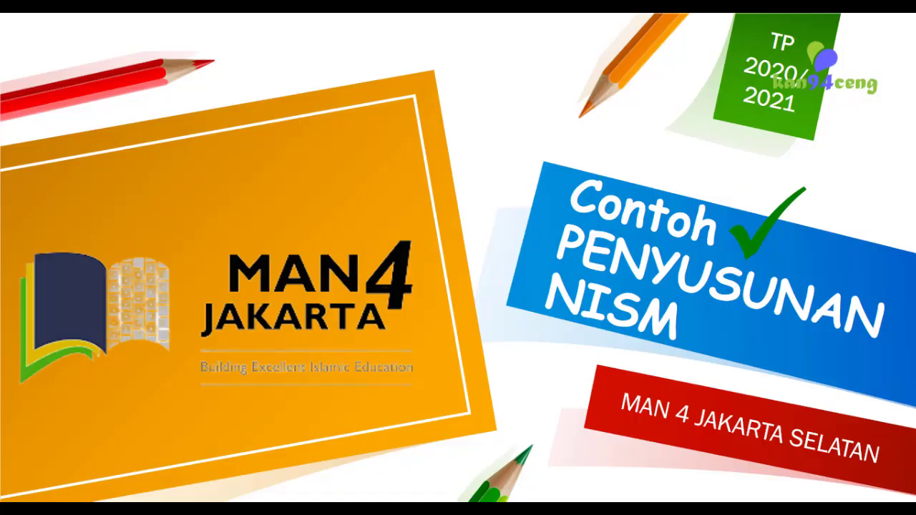
left_click(547, 386)
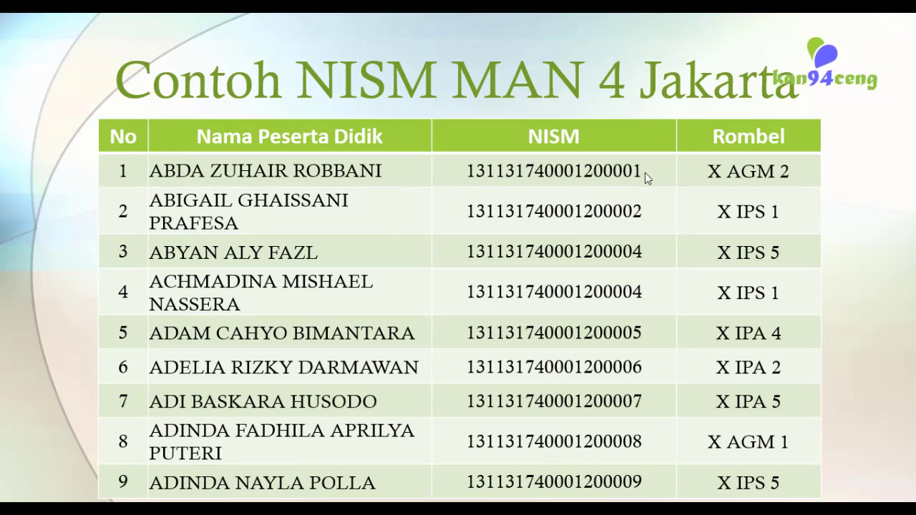
left_click(639, 253)
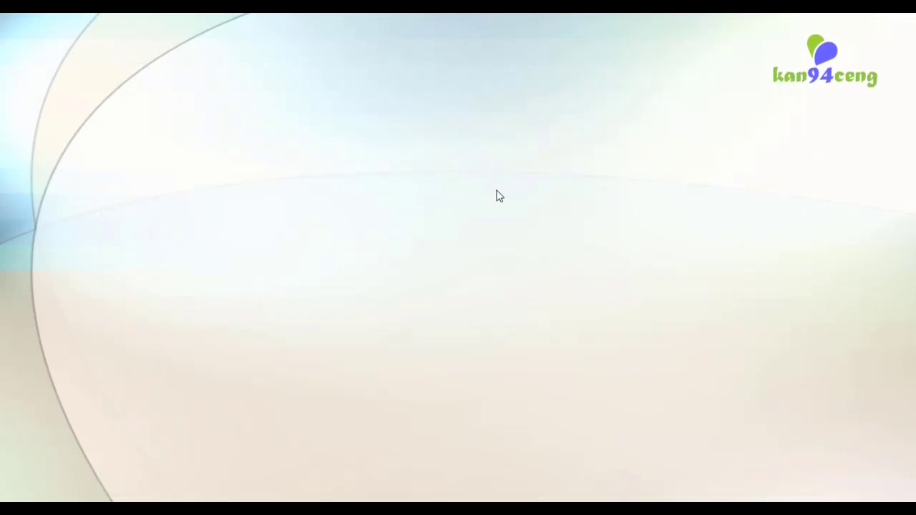